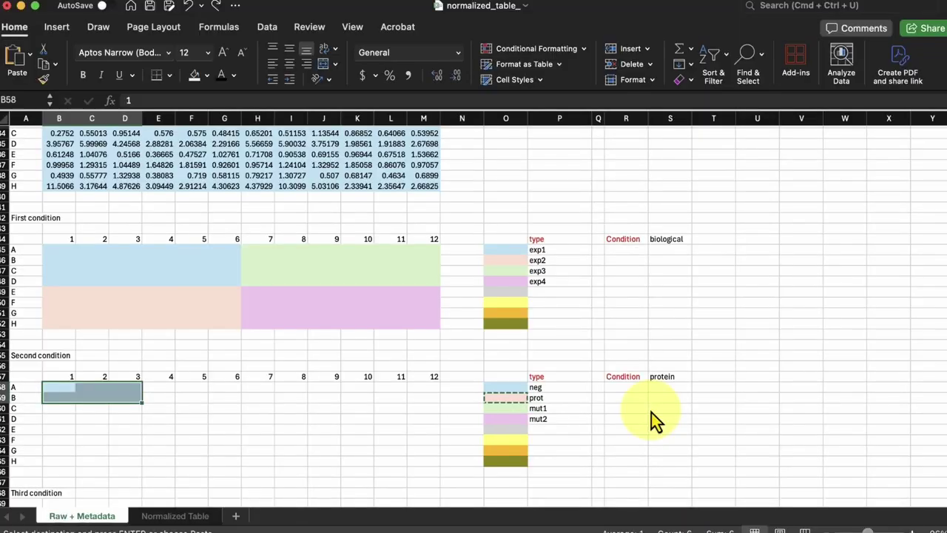
# Step: Paste the legend colours onto more Second condition wells in the neg, prot, mut1, mut2 pattern
pyautogui.press('super+v')
pyautogui.press('super+v')
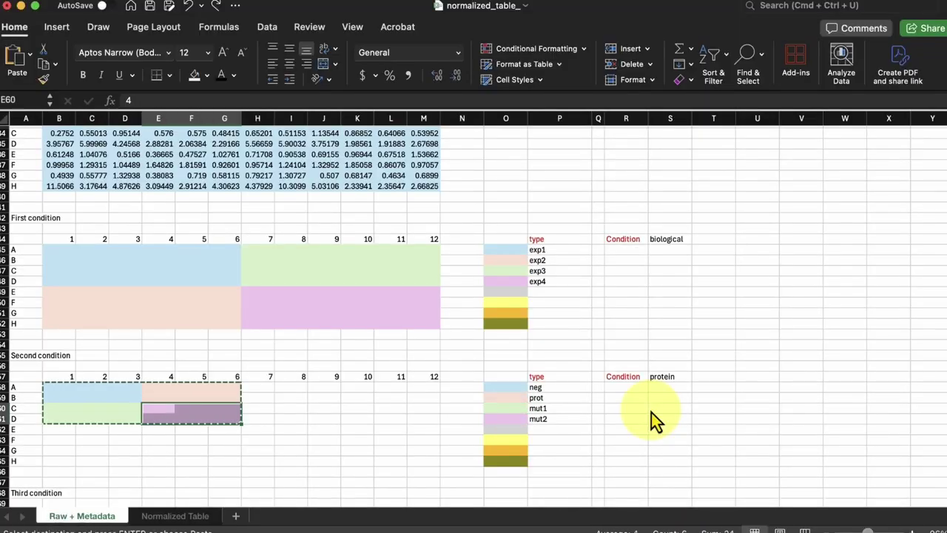
pyautogui.press('super+c')
pyautogui.press('super+v')
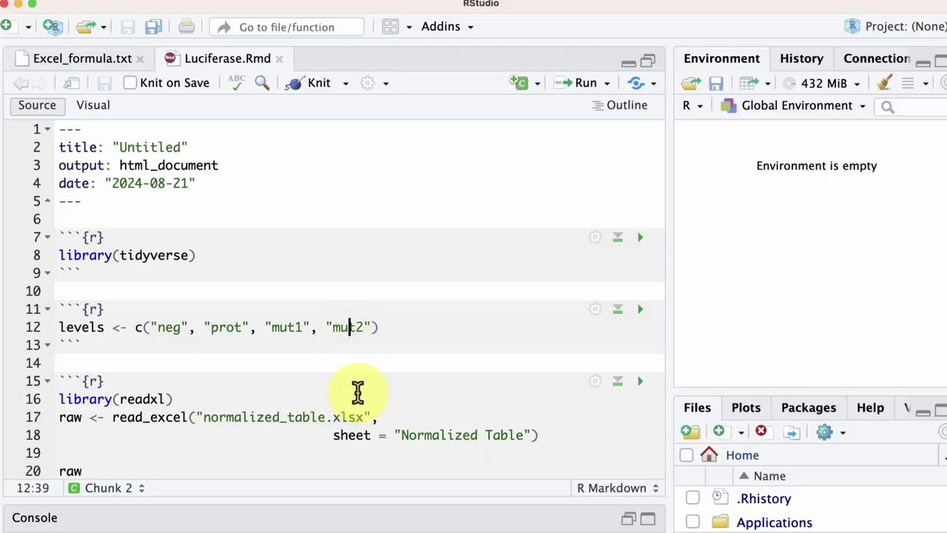
pyautogui.scroll(-15, 358, 393)
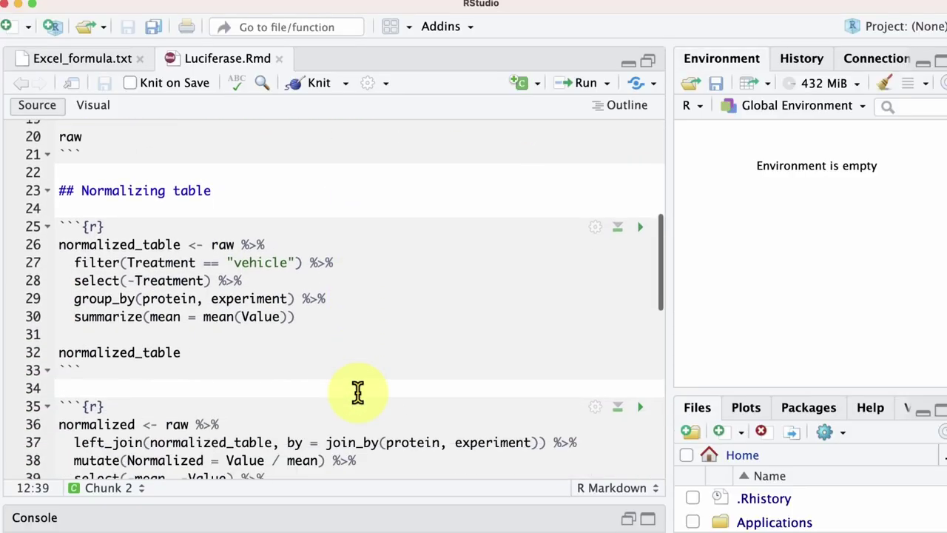
# Step: Run all chunks above the plotting chunk and scroll down through the output toward the boxplot
pyautogui.click(618, 398)
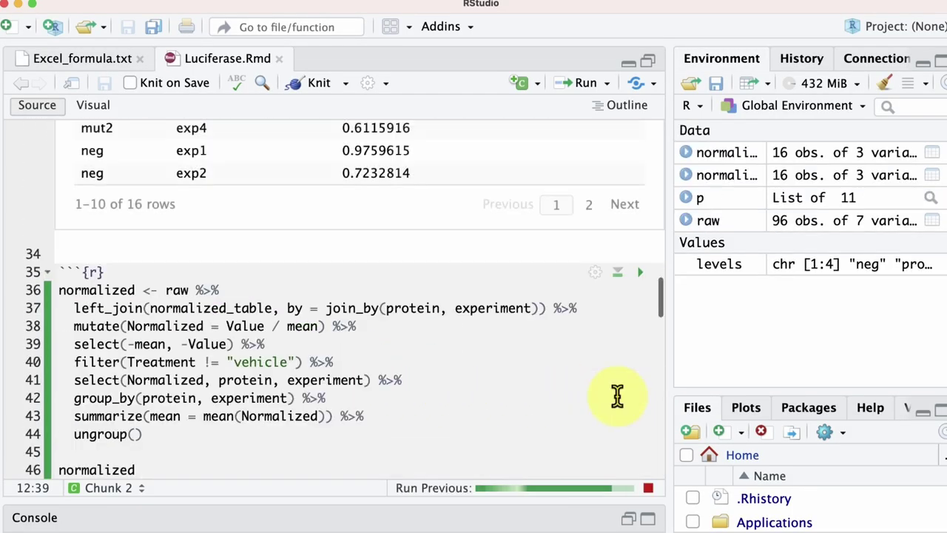
pyautogui.scroll(-10, 490, 385)
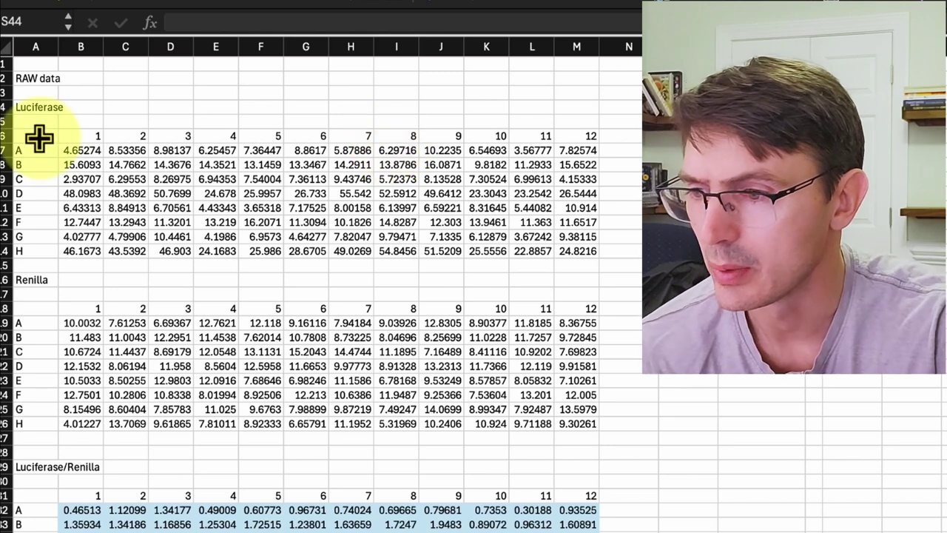
pyautogui.moveTo(37, 138); pyautogui.dragTo(567, 251)
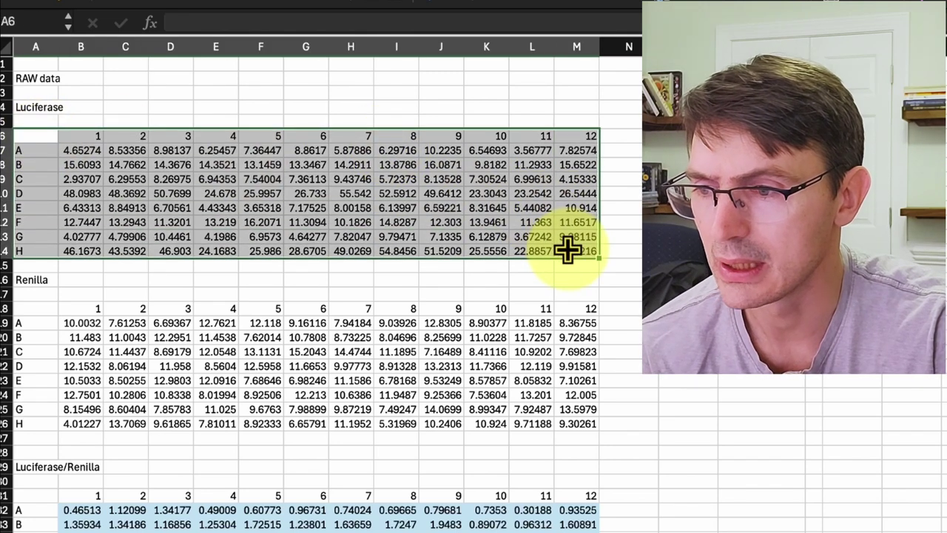
pyautogui.click(29, 106)
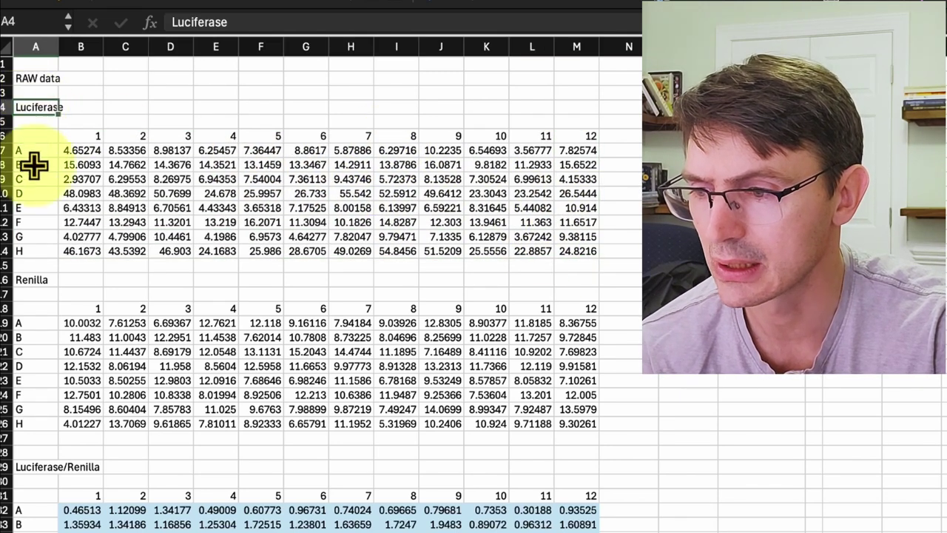
pyautogui.moveTo(37, 310); pyautogui.dragTo(567, 423)
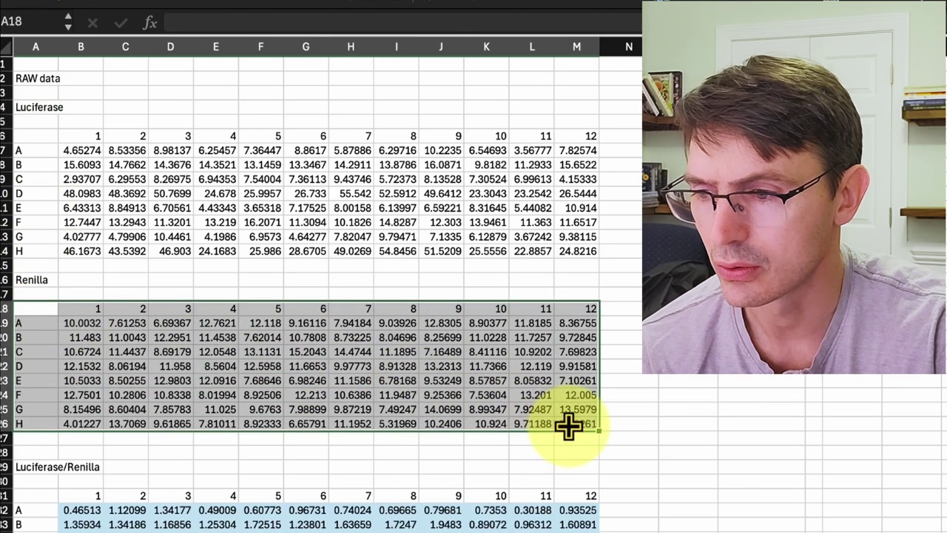
pyautogui.click(31, 281)
pyautogui.scroll(-3, 79, 459)
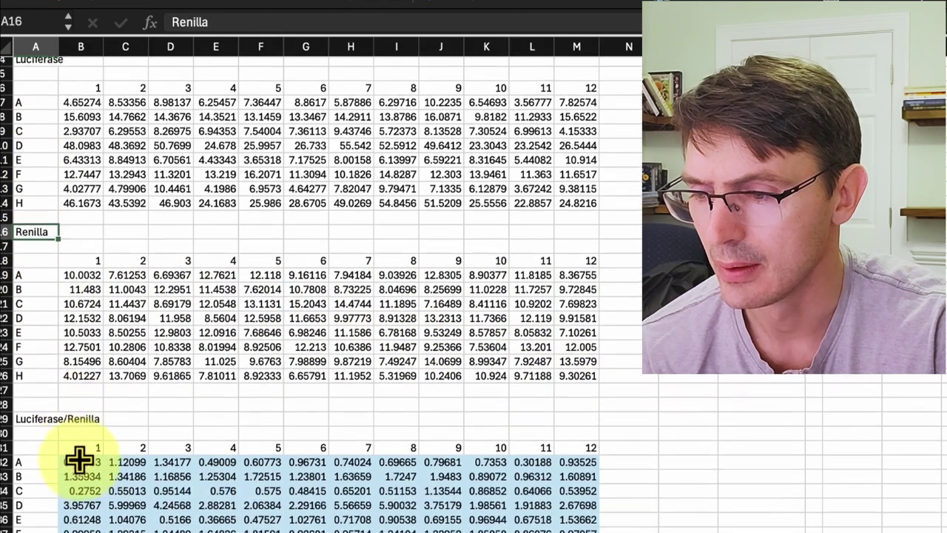
pyautogui.click(79, 454)
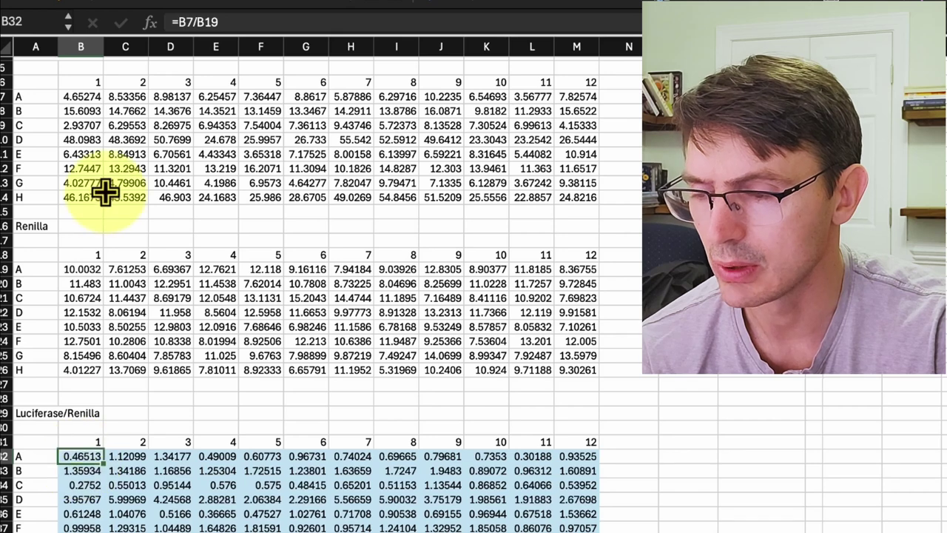
pyautogui.scroll(2, 105, 192)
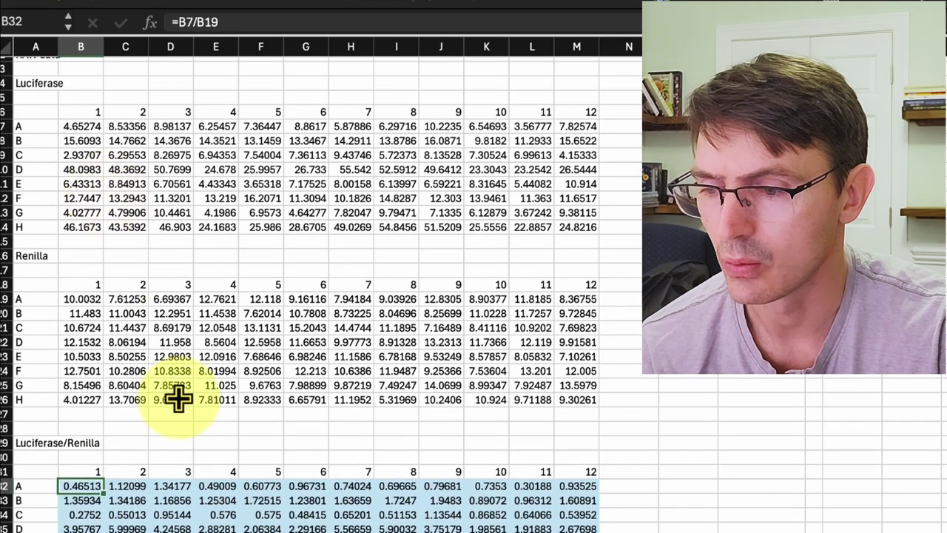
pyautogui.scroll(-4, 200, 459)
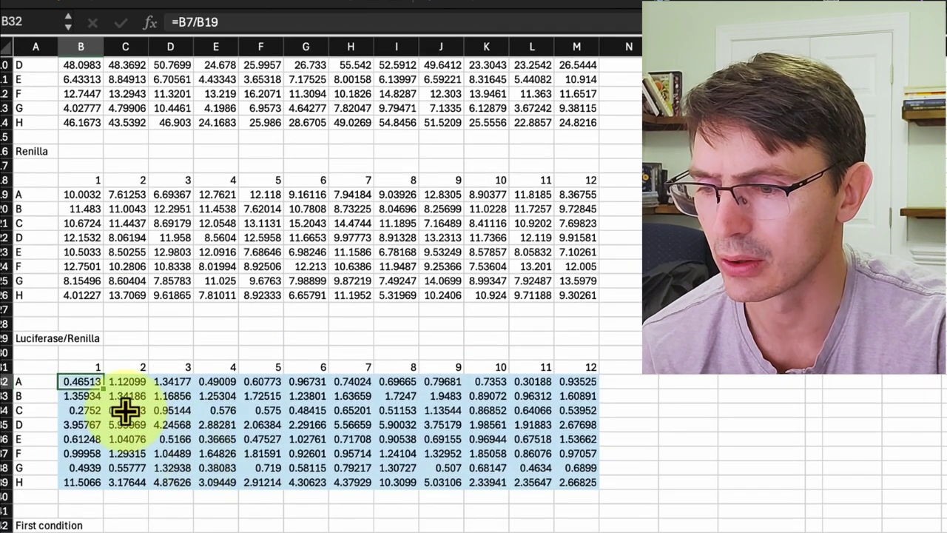
pyautogui.moveTo(79, 381); pyautogui.dragTo(598, 478)
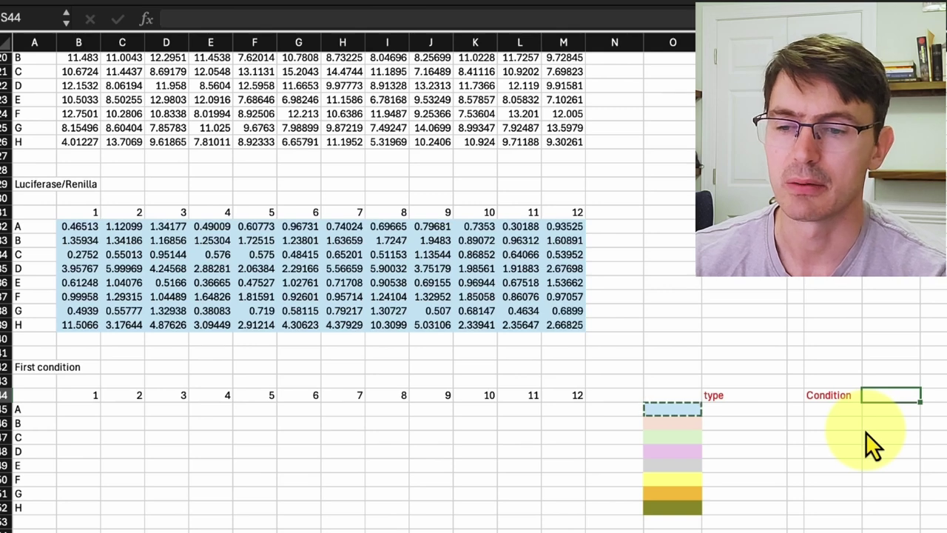
# Step: Enter 'biological' as the First condition label and list exp1, exp2, exp3, exp4 as its types
pyautogui.write('biological')
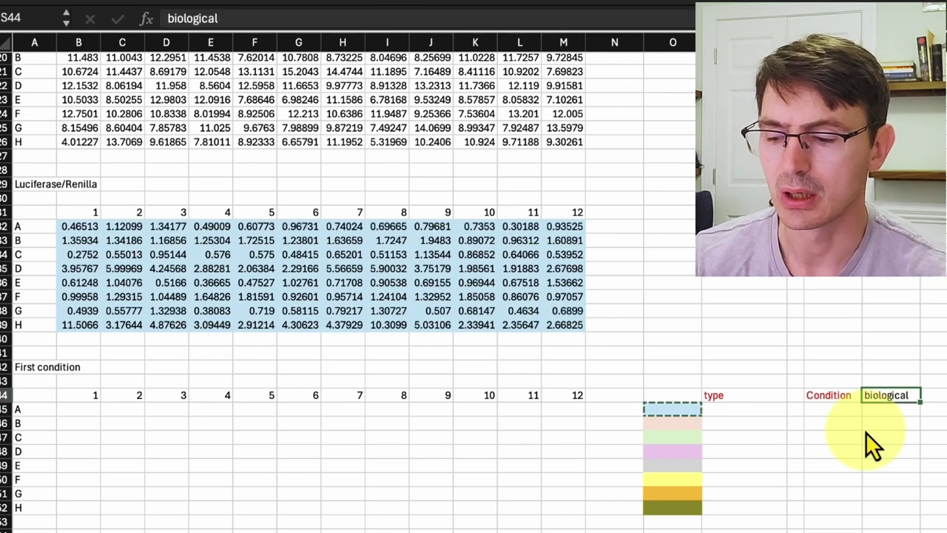
pyautogui.press('Down')
pyautogui.press('Left')
pyautogui.press('Left')
pyautogui.press('Left')
pyautogui.write('exp1')
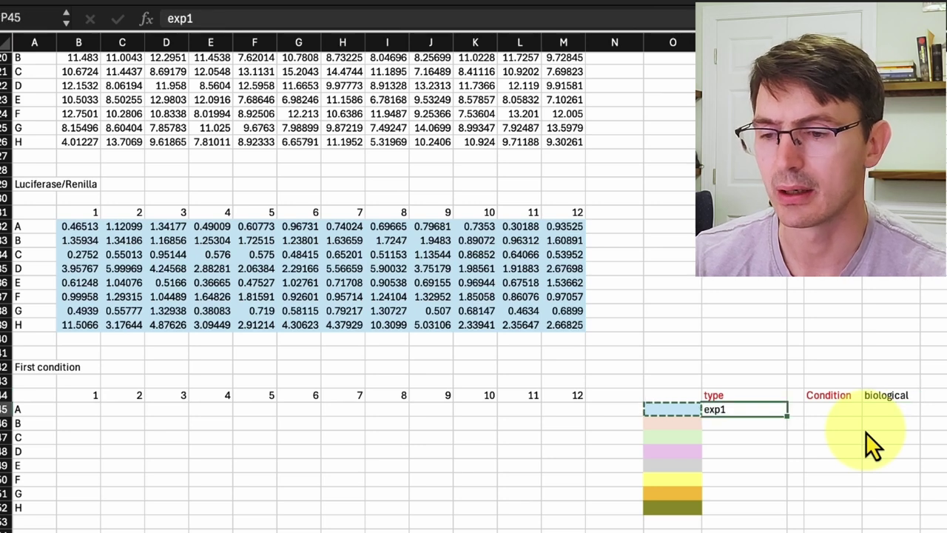
pyautogui.press('Return')
pyautogui.write('exp2')
pyautogui.press('Return')
pyautogui.write('exp3')
pyautogui.press('Return')
pyautogui.write('exp4')
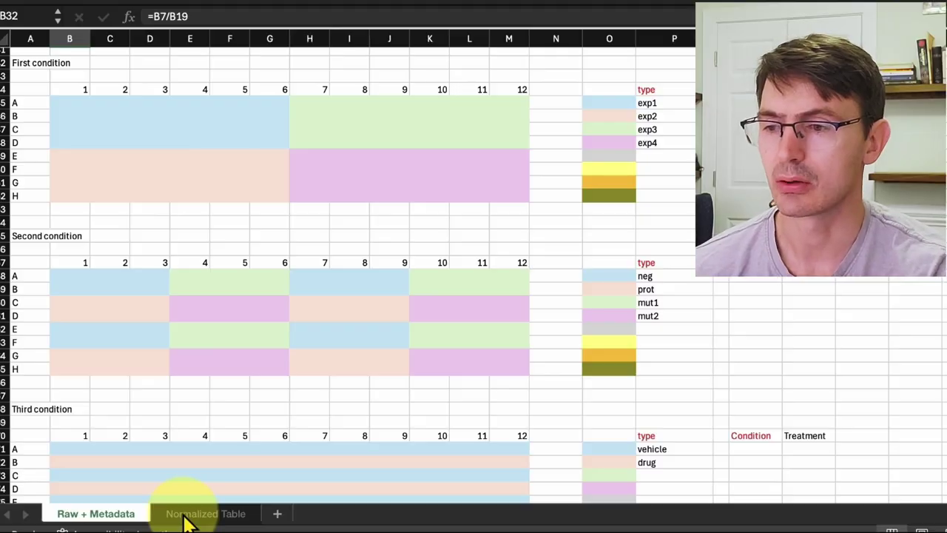
# Step: On the Normalized Table sheet, inspect the Value formula in A2 and the IF label formula in B2
pyautogui.click(185, 516)
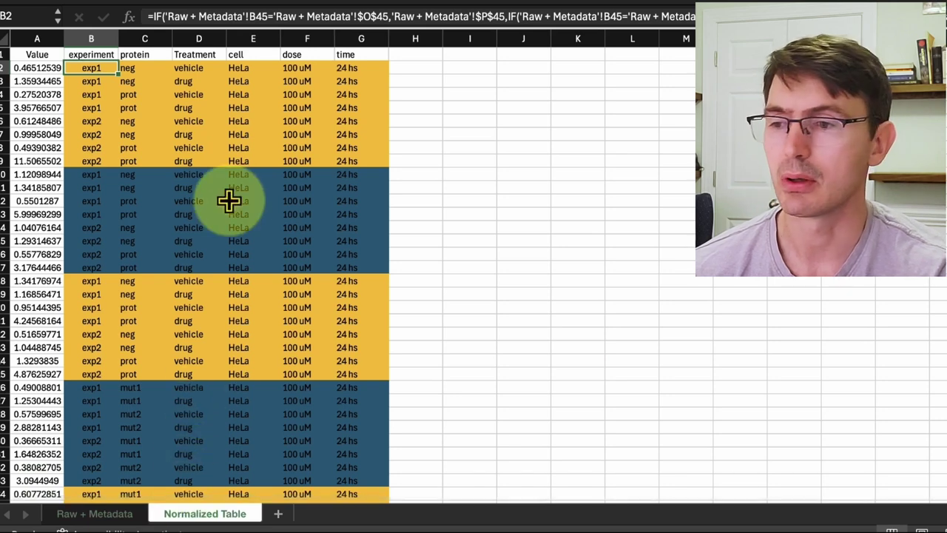
pyautogui.click(39, 68)
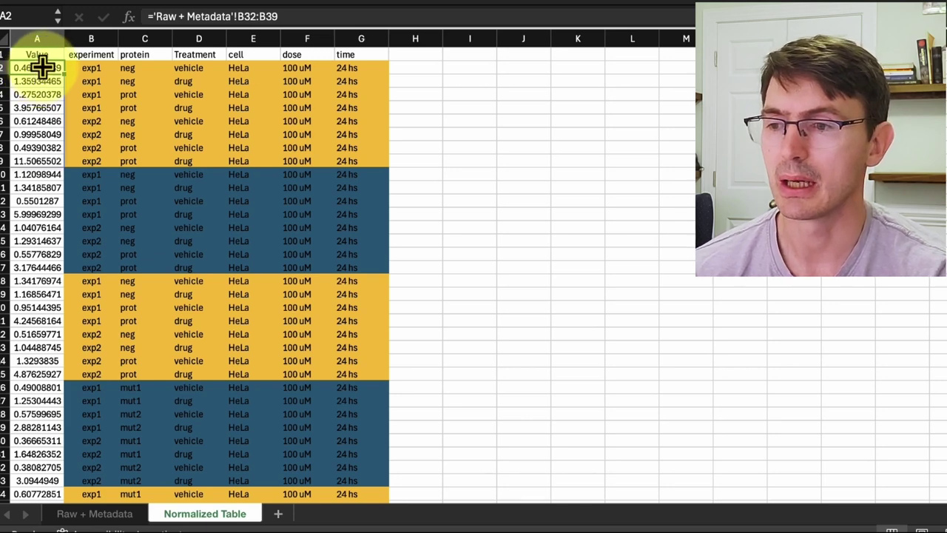
pyautogui.moveTo(38, 69); pyautogui.dragTo(376, 67)
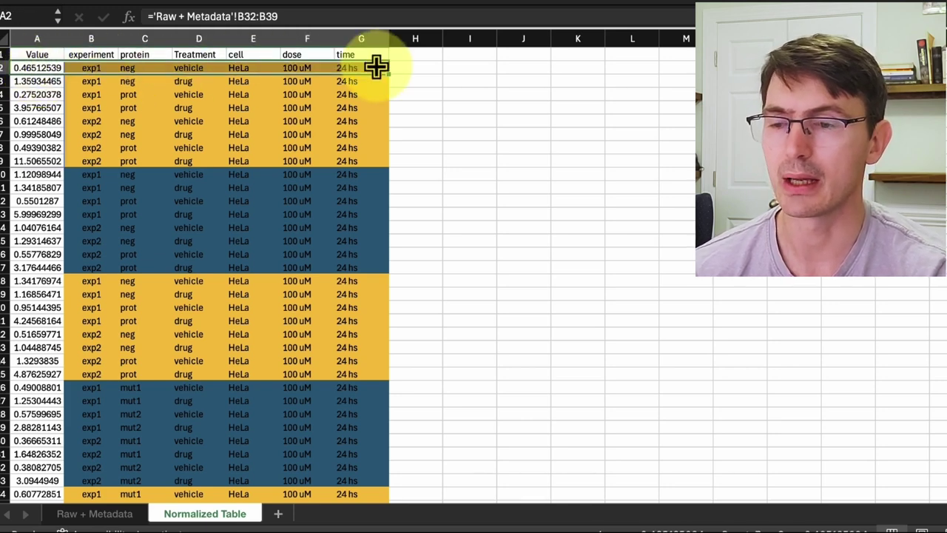
pyautogui.click(87, 68)
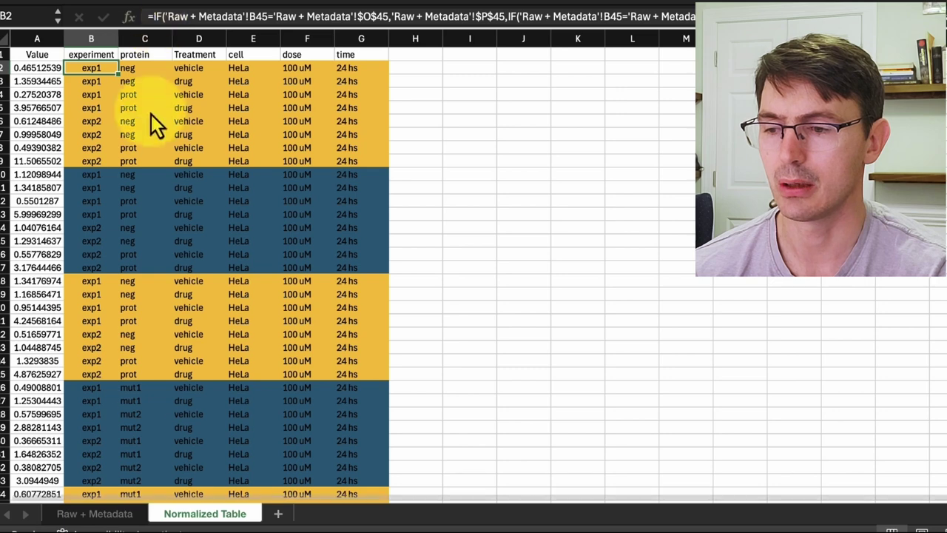
# Step: Select the nested IF formula in Excel_formula.txt and show it beside the Raw + Metadata sheet
pyautogui.press('super+Tab')
pyautogui.moveTo(154, 523); pyautogui.dragTo(57, 364)
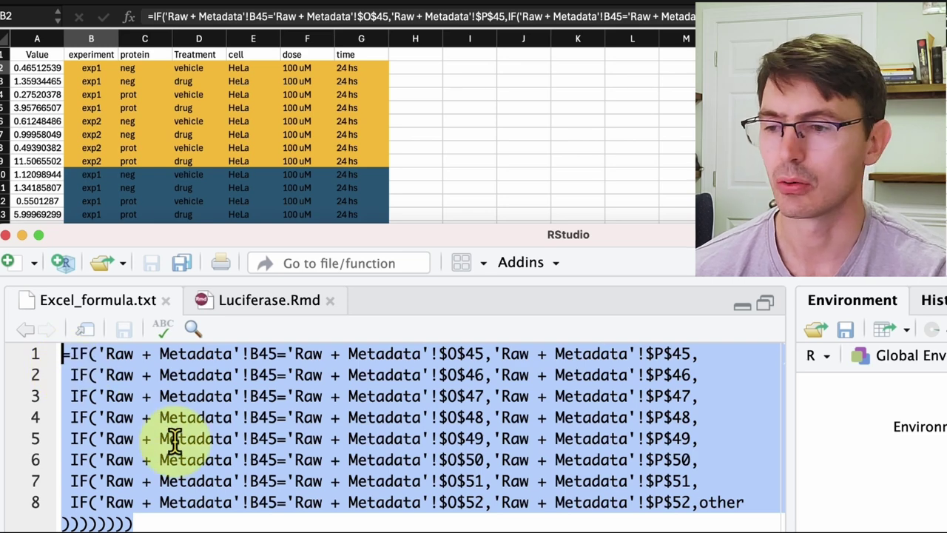
pyautogui.click(440, 215)
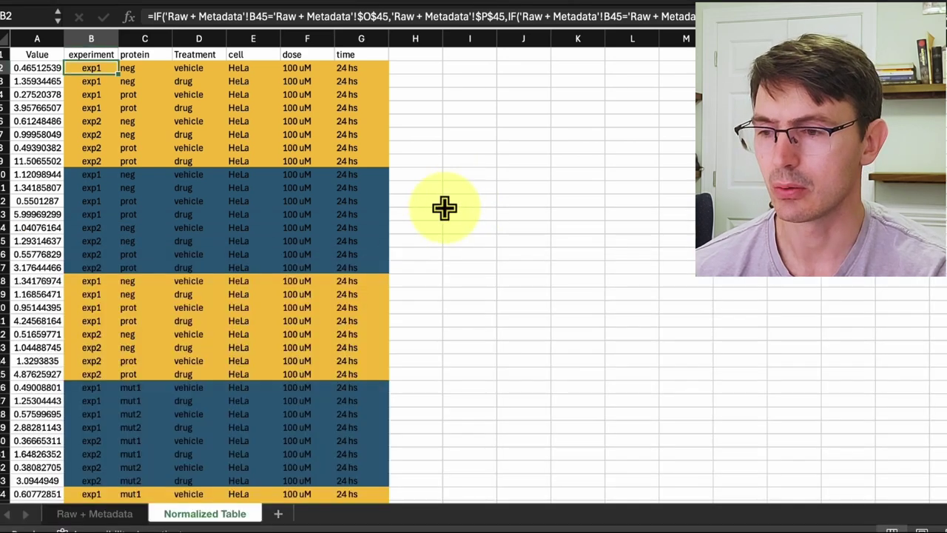
pyautogui.click(97, 513)
pyautogui.press('super+Tab')
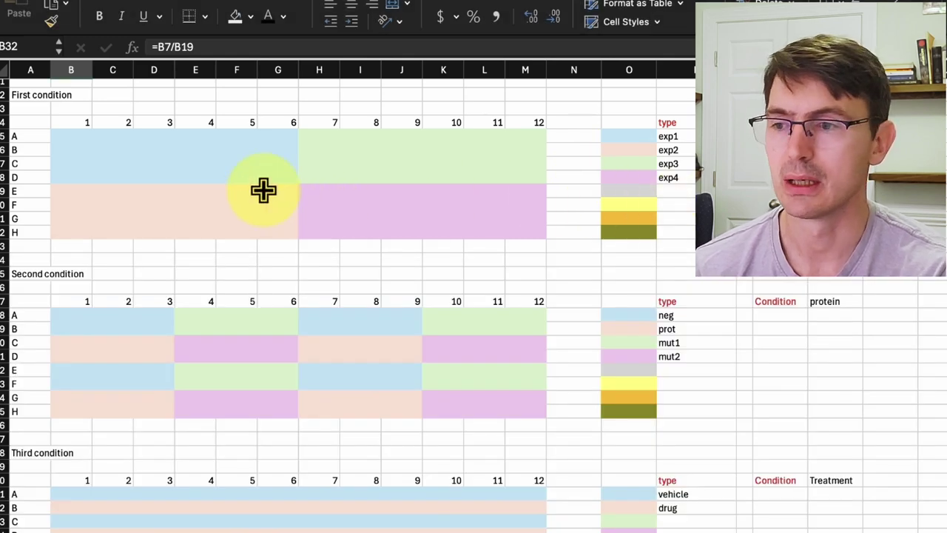
# Step: Select the First condition plate range B45:O52 together with its legend
pyautogui.moveTo(71, 135); pyautogui.dragTo(619, 234)
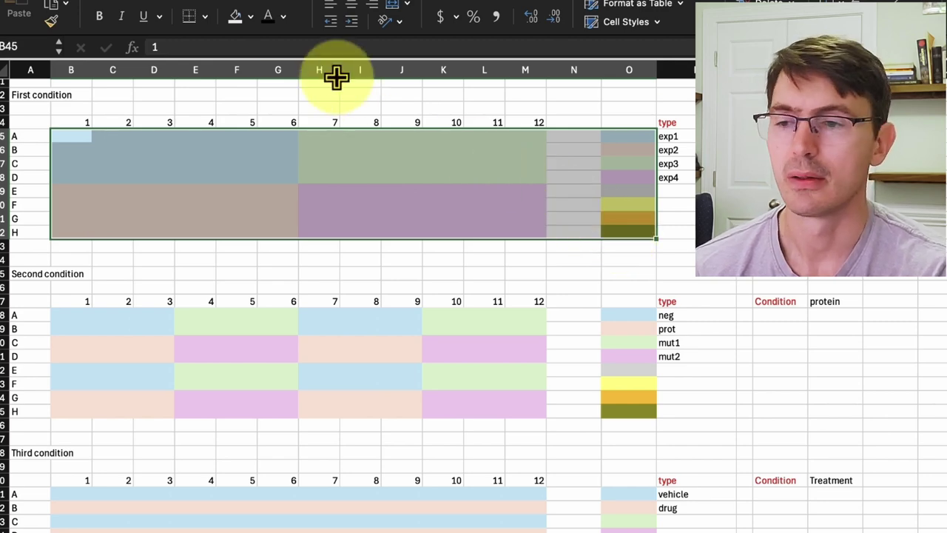
pyautogui.click(269, 21)
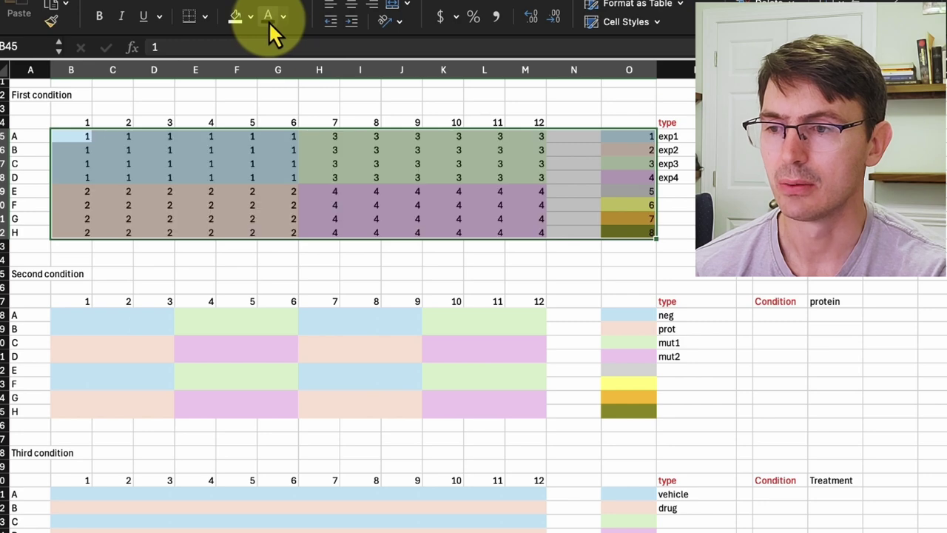
pyautogui.click(251, 17)
pyautogui.click(259, 47)
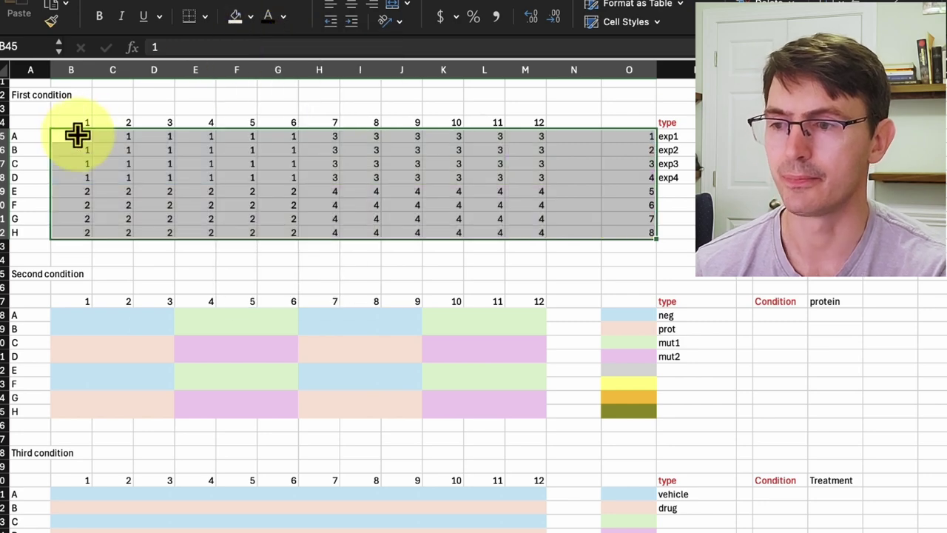
pyautogui.moveTo(77, 135)
pyautogui.mouseDown()
pyautogui.moveTo(618, 215)
pyautogui.moveTo(220, 212)
pyautogui.moveTo(81, 140)
pyautogui.mouseUp()
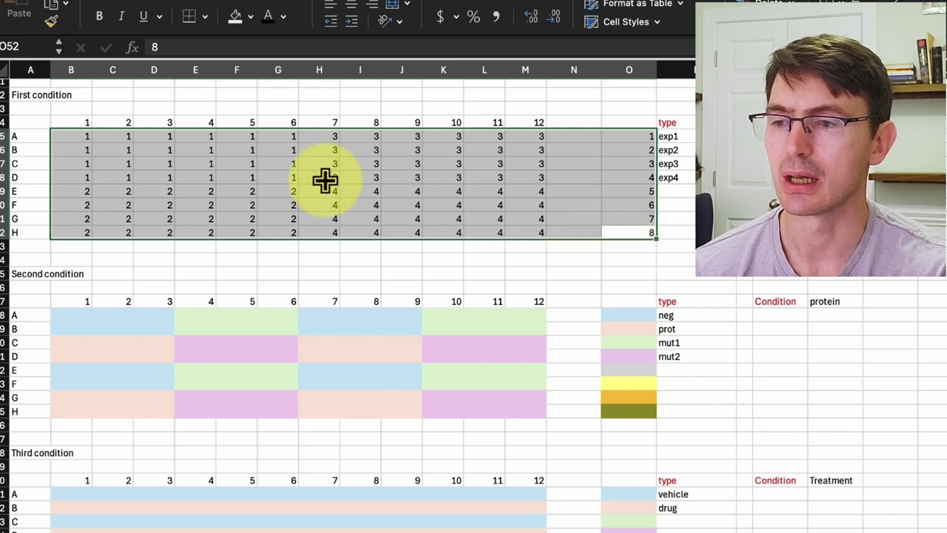
pyautogui.click(77, 137)
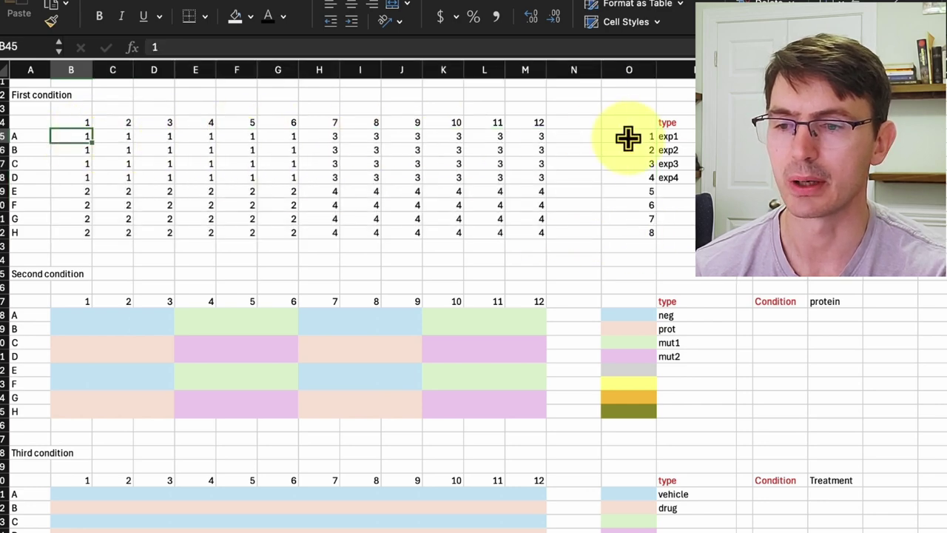
pyautogui.moveTo(628, 137); pyautogui.dragTo(637, 231)
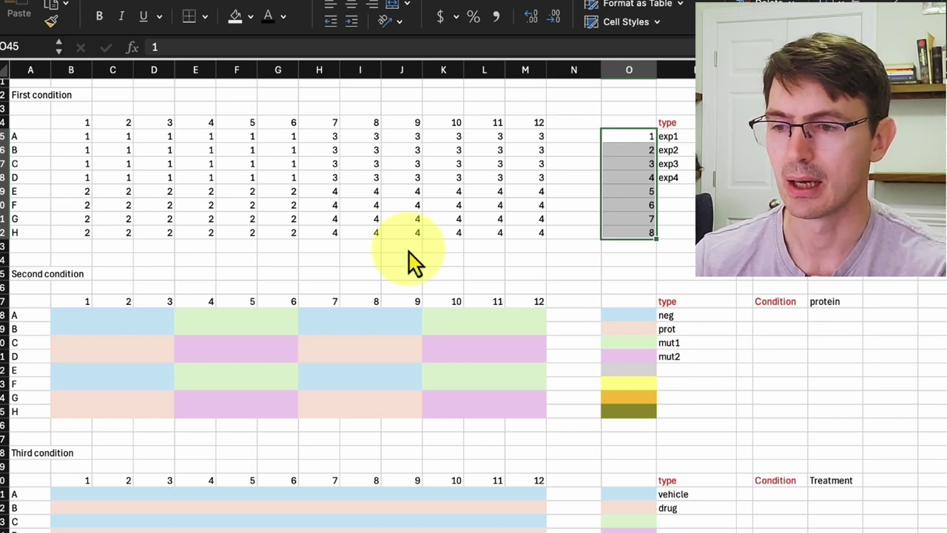
pyautogui.hotkey('ctrl', 'shift', 'r')
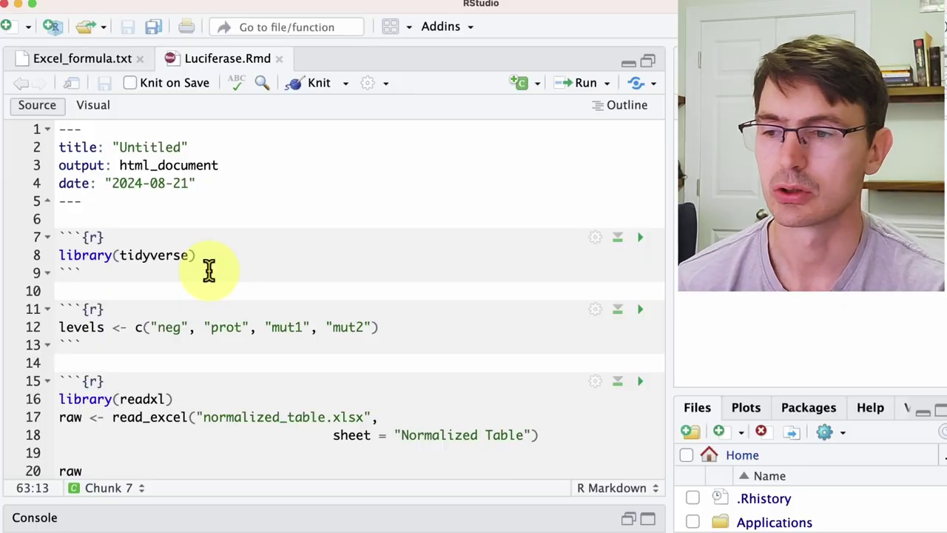
# Step: Review the protein factor levels defined on line 12, from neg through mut2
pyautogui.moveTo(407, 328); pyautogui.dragTo(30, 328)
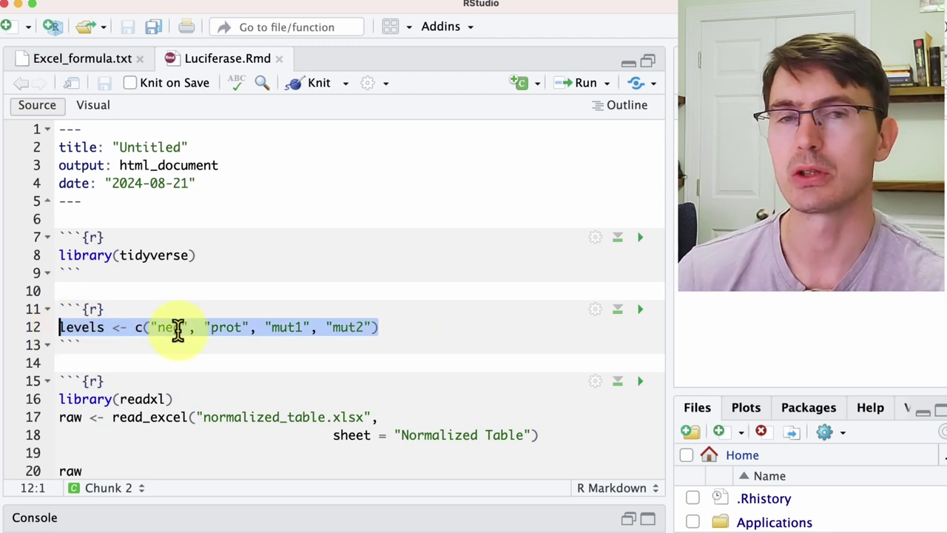
pyautogui.click(399, 327)
pyautogui.moveTo(399, 327); pyautogui.dragTo(61, 325)
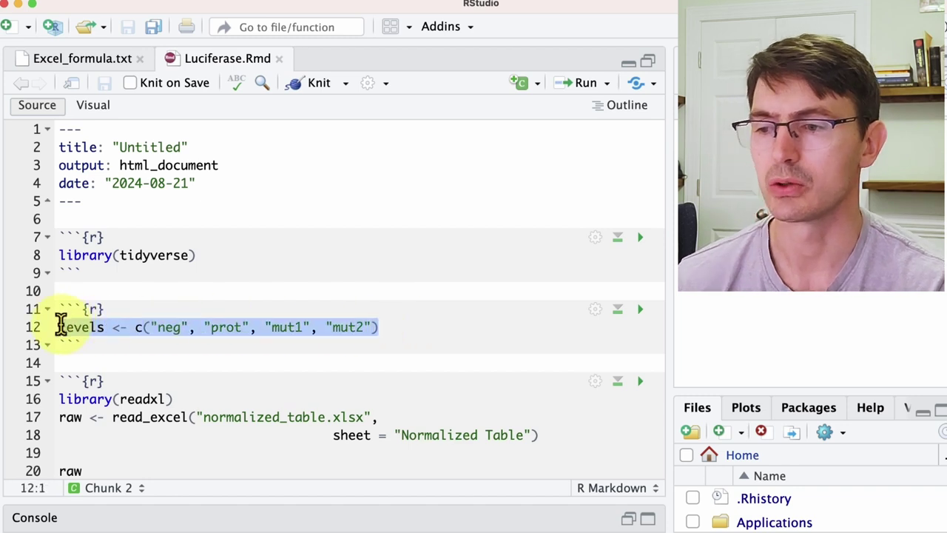
pyautogui.click(166, 327)
pyautogui.click(229, 328)
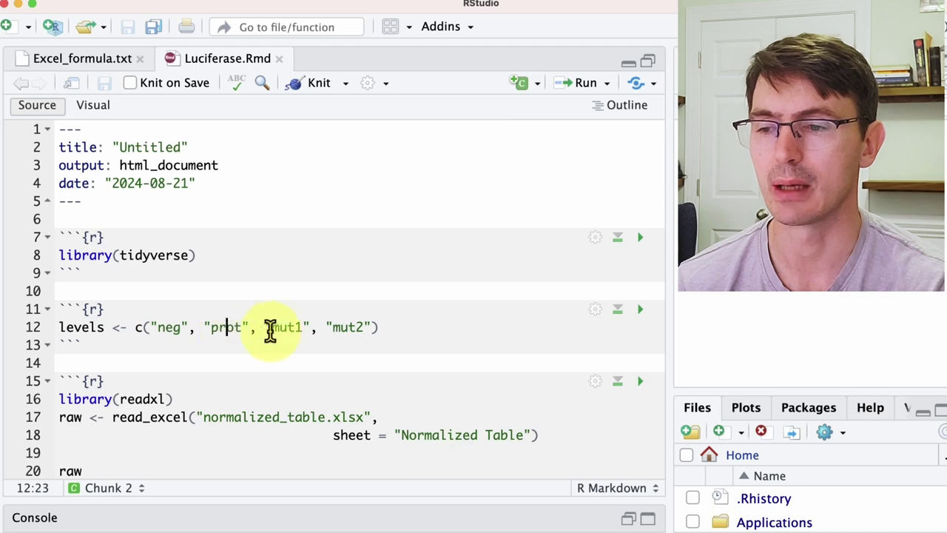
pyautogui.click(288, 330)
pyautogui.click(351, 328)
# Step: Execute every chunk above the notebook's last chunk
pyautogui.scroll(-10, 360, 391)
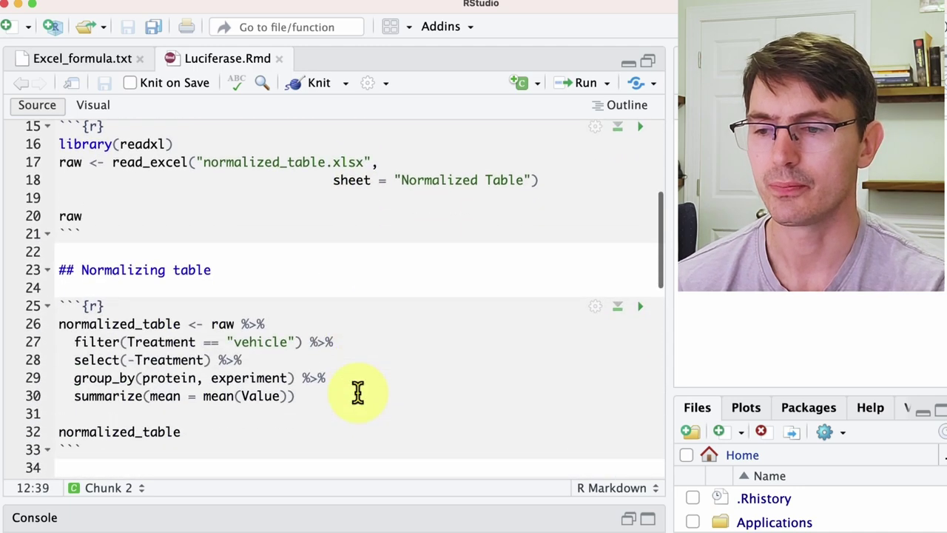
pyautogui.scroll(-8, 357, 392)
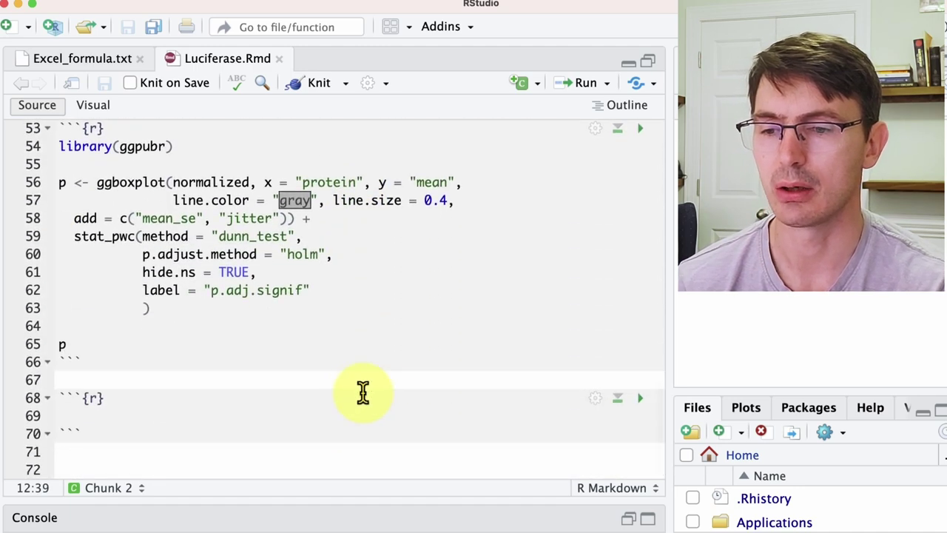
pyautogui.click(619, 401)
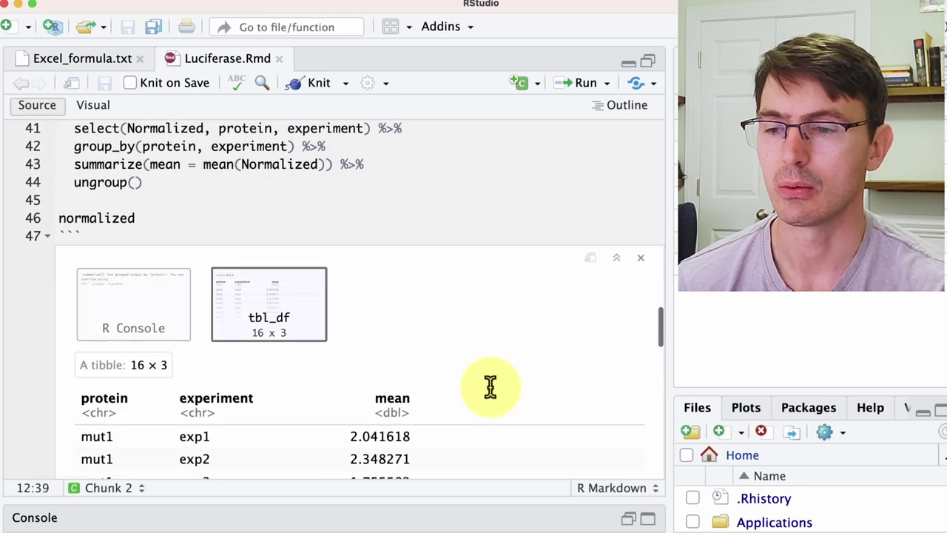
pyautogui.scroll(-10, 490, 385)
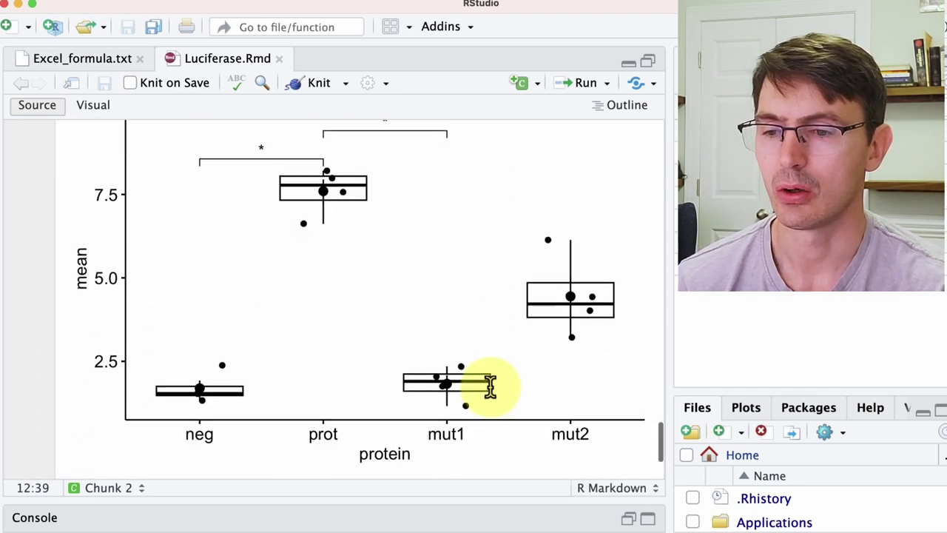
pyautogui.scroll(1, 393, 362)
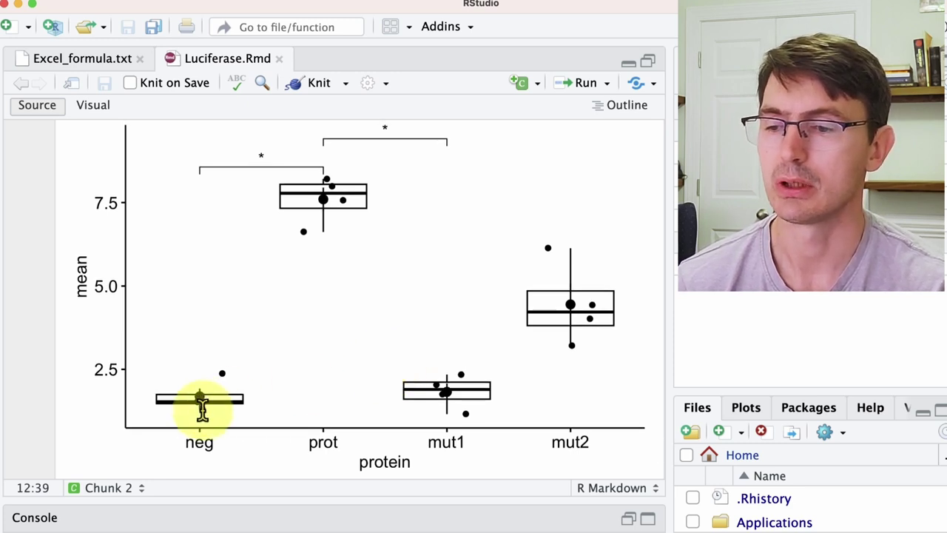
pyautogui.scroll(1, 195, 271)
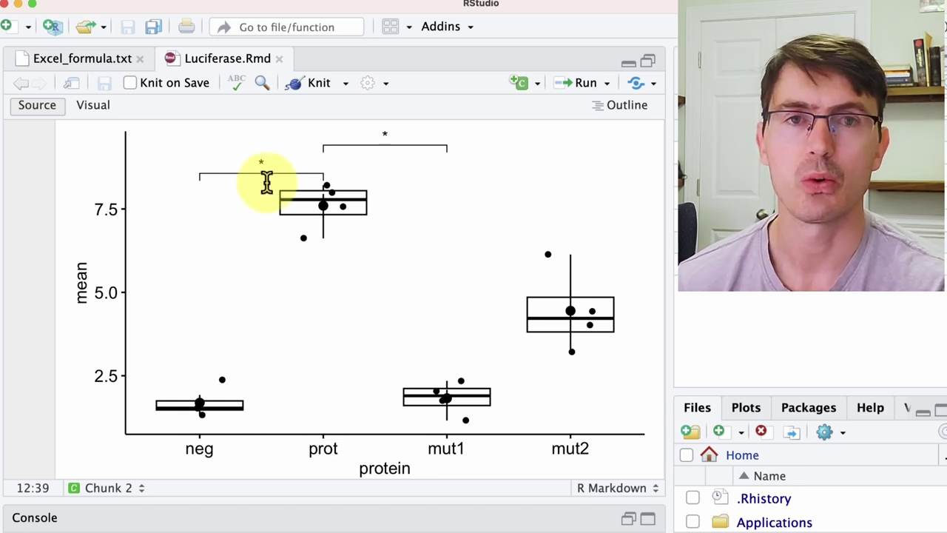
pyautogui.scroll(20, 266, 181)
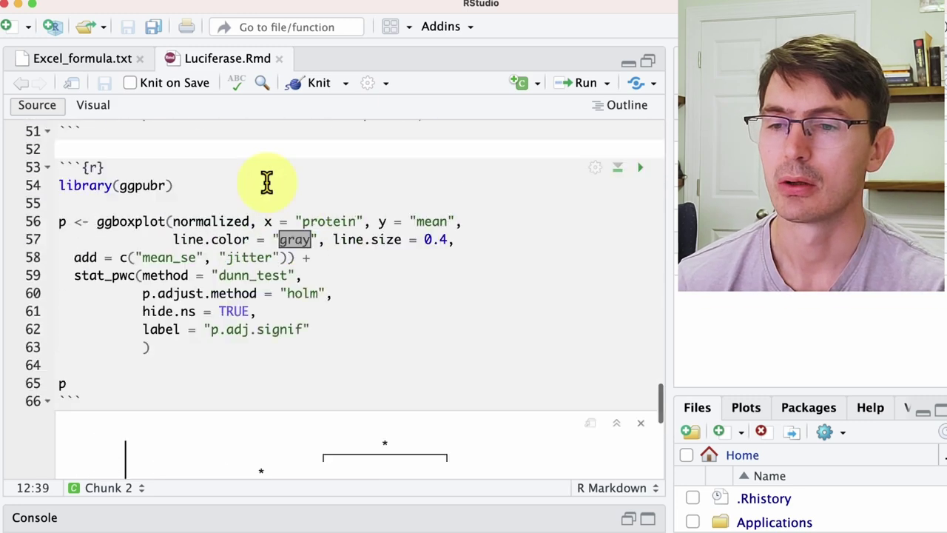
pyautogui.scroll(15, 266, 183)
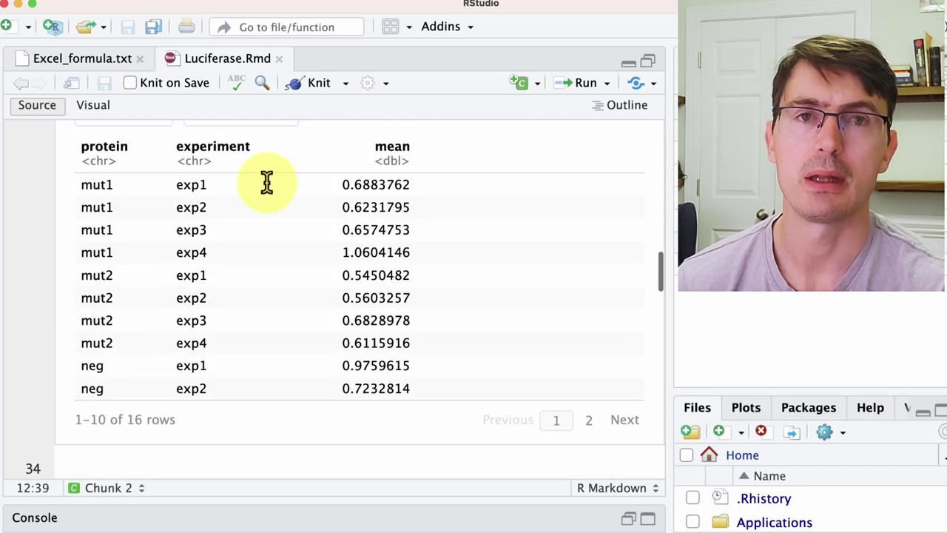
pyautogui.scroll(10, 272, 193)
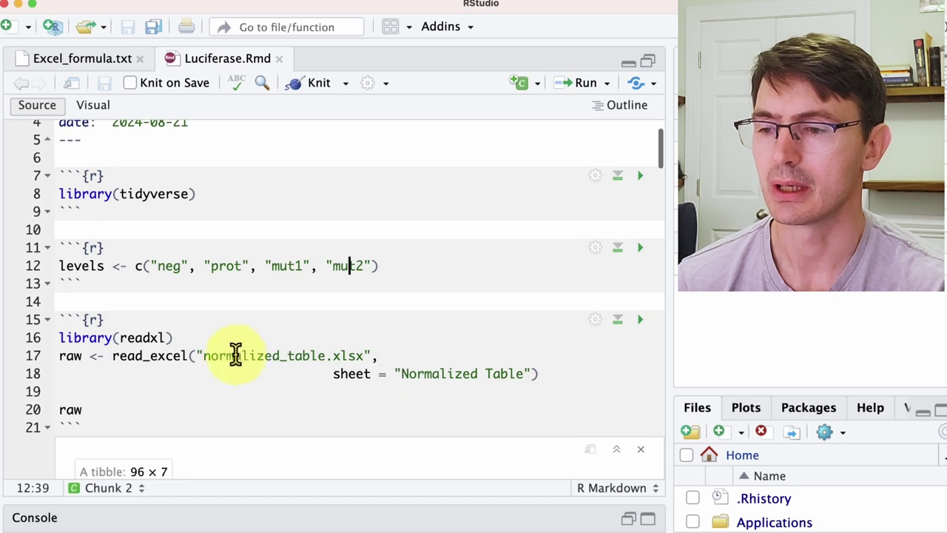
pyautogui.moveTo(97, 408); pyautogui.dragTo(50, 348)
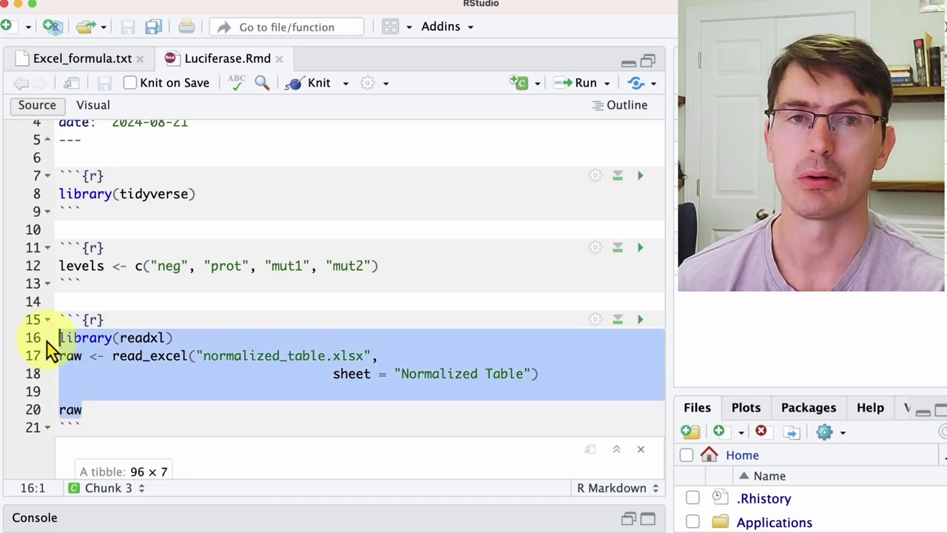
pyautogui.moveTo(182, 338); pyautogui.dragTo(47, 338)
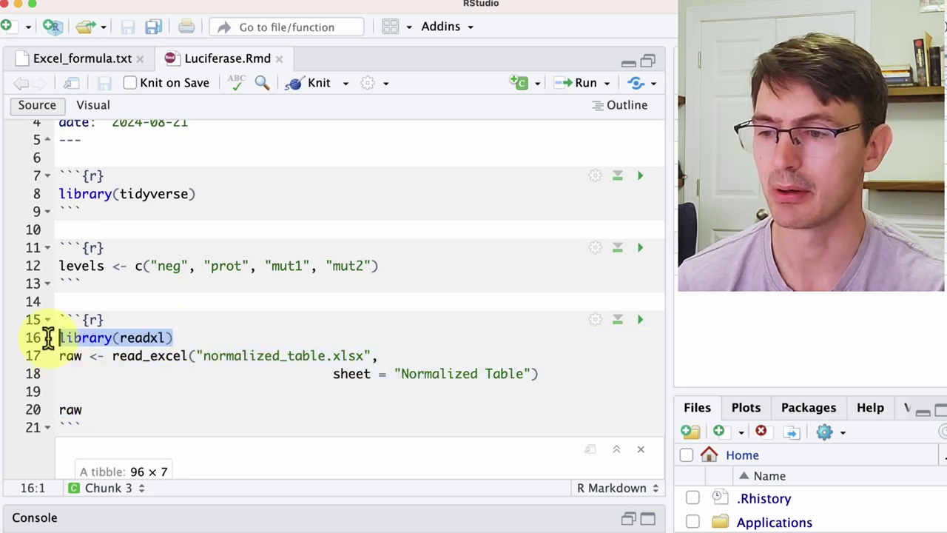
pyautogui.moveTo(333, 374); pyautogui.dragTo(532, 375)
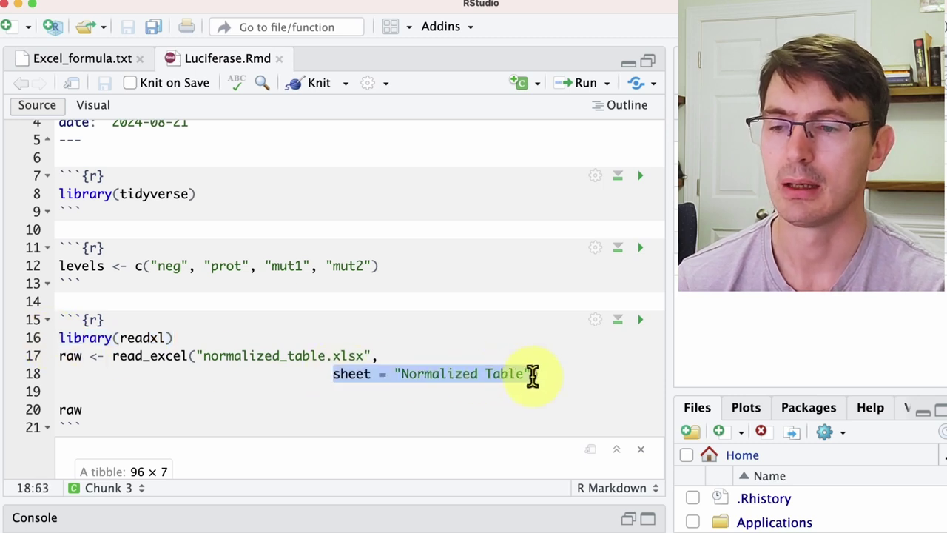
pyautogui.scroll(-5, 471, 411)
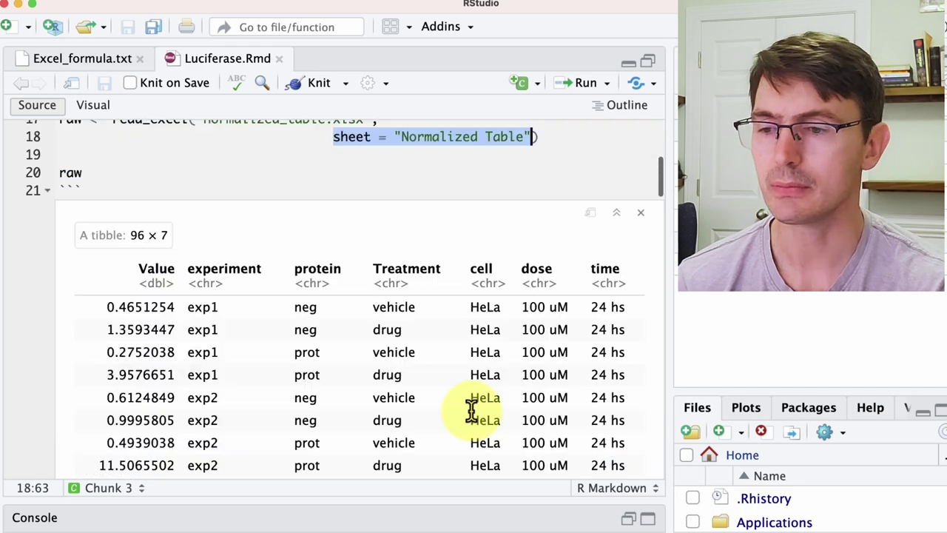
pyautogui.moveTo(635, 422); pyautogui.dragTo(117, 188)
pyautogui.scroll(-6, 117, 185)
pyautogui.scroll(-3, 117, 185)
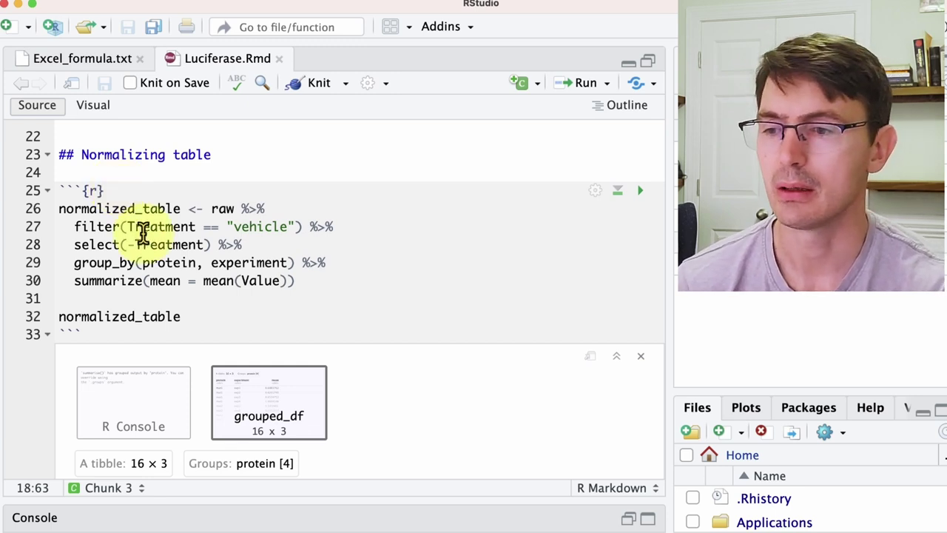
# Step: Look over the normalizing table code on lines 26–32 and the chunk code below it
pyautogui.moveTo(182, 317); pyautogui.dragTo(58, 215)
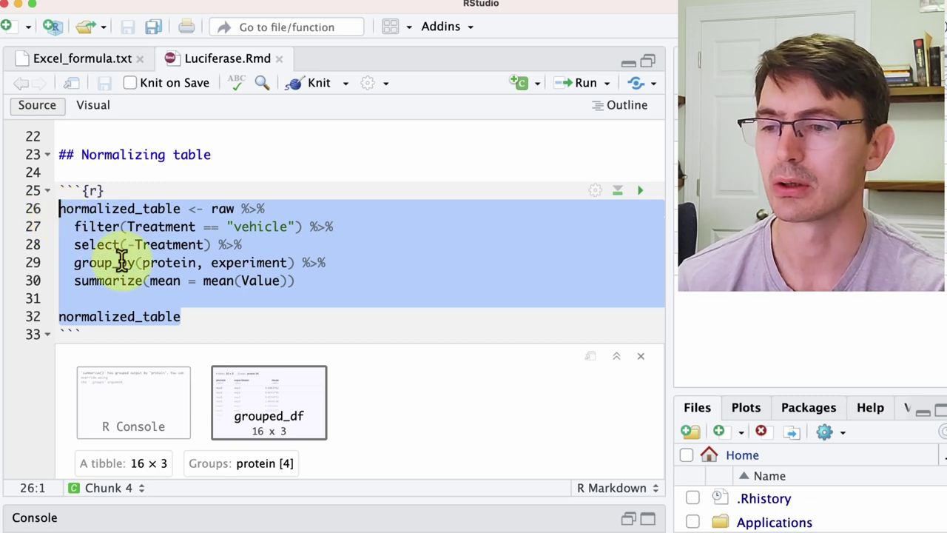
pyautogui.click(202, 318)
pyautogui.scroll(-1, 202, 316)
pyautogui.scroll(-8, 203, 317)
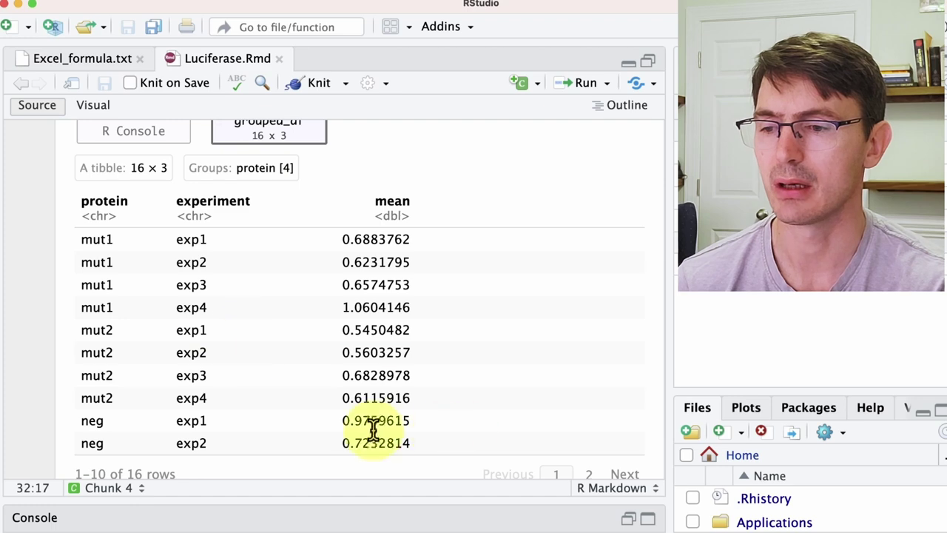
pyautogui.moveTo(411, 444); pyautogui.dragTo(79, 238)
pyautogui.scroll(-1, 188, 398)
pyautogui.scroll(-8, 188, 397)
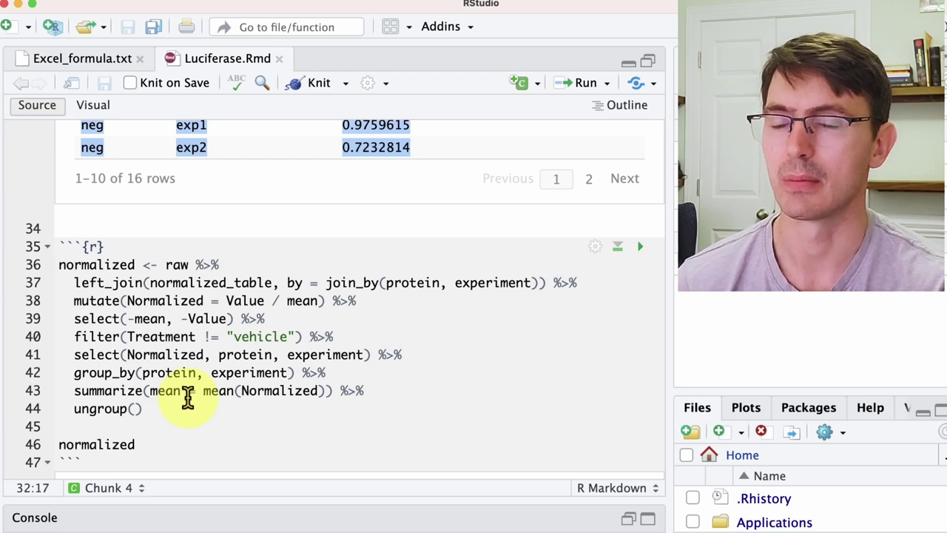
# Step: Run the normalized pipeline code through line 46 and select the resulting tibble rows
pyautogui.moveTo(148, 442); pyautogui.dragTo(29, 271)
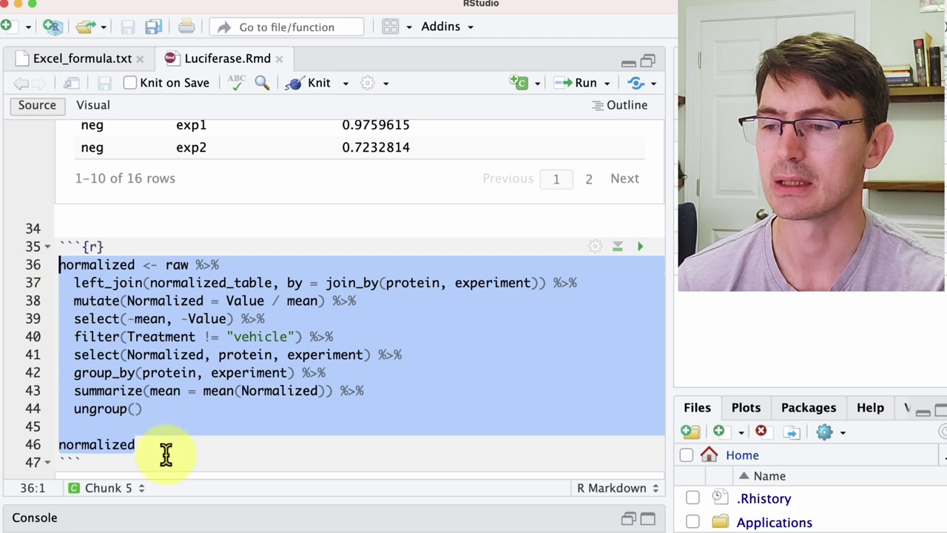
pyautogui.press('super+Return')
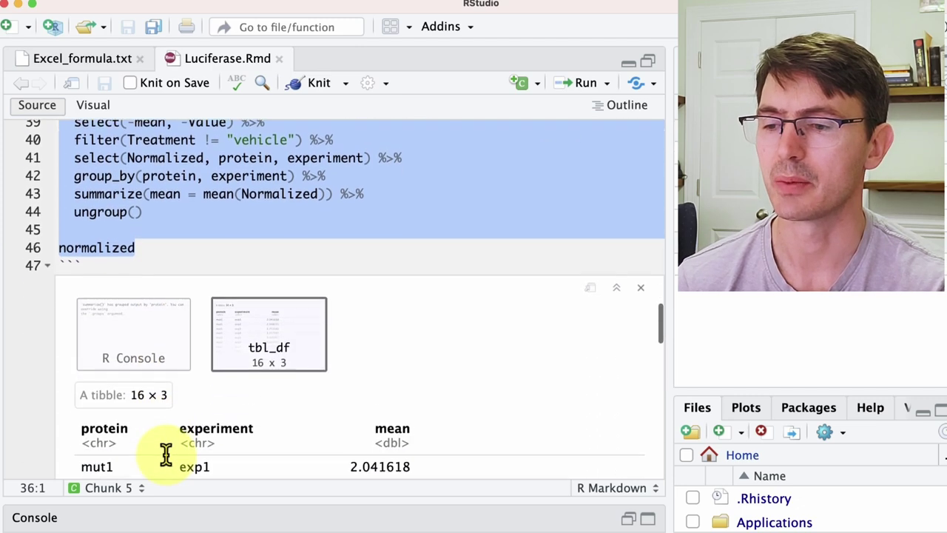
pyautogui.moveTo(174, 361); pyautogui.dragTo(73, 221)
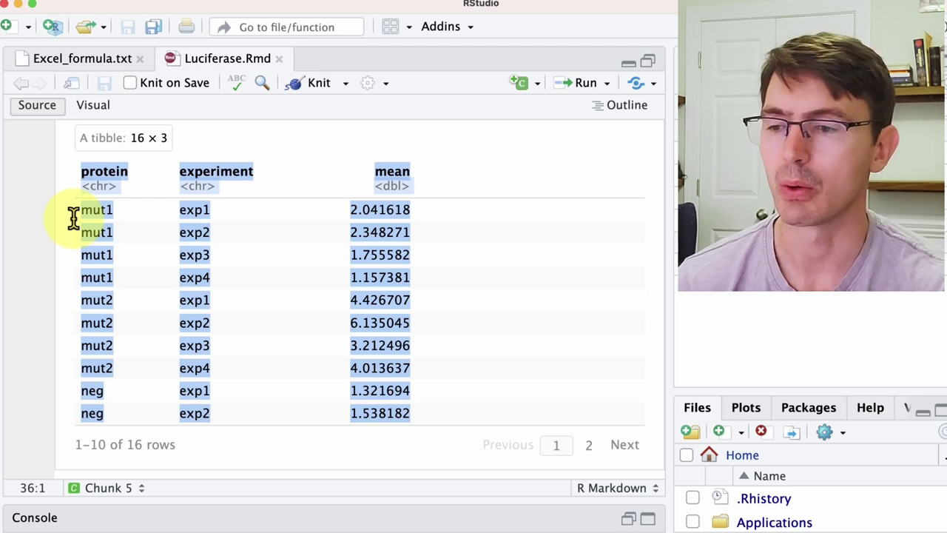
pyautogui.scroll(5, 73, 217)
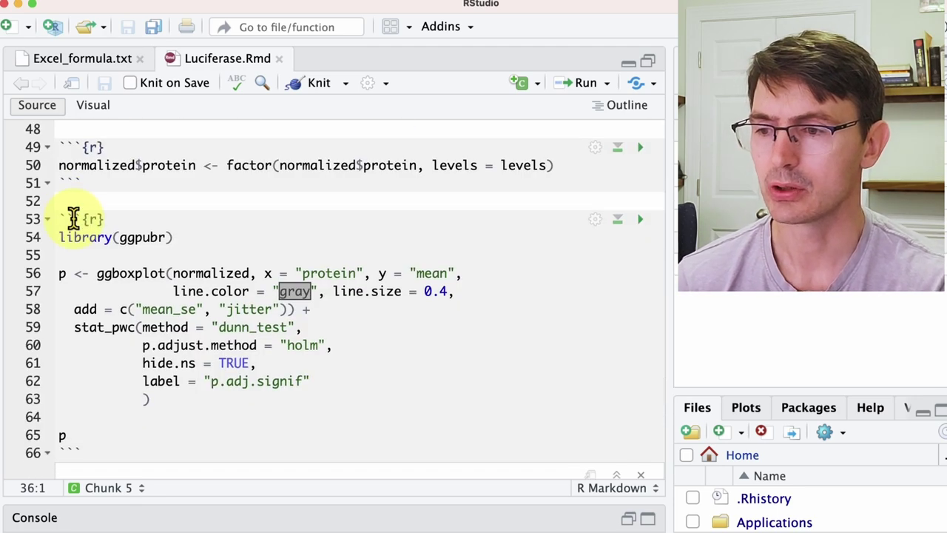
# Step: Run the ggpubr boxplot chunk and scroll to the plot of mean by protein with significance stars
pyautogui.moveTo(194, 239); pyautogui.dragTo(60, 242)
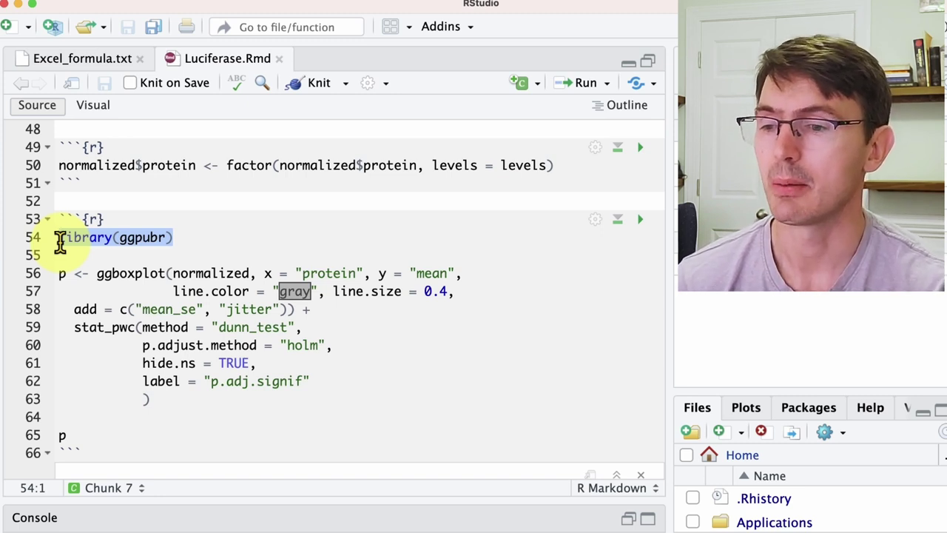
pyautogui.press('super+shift+Return')
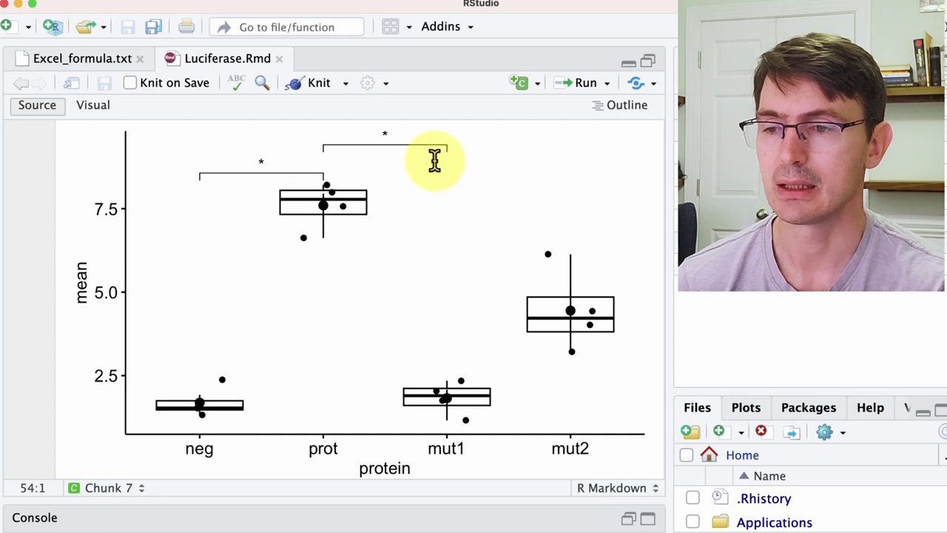
pyautogui.scroll(5, 434, 159)
pyautogui.scroll(3, 434, 159)
pyautogui.moveTo(153, 328); pyautogui.dragTo(52, 270)
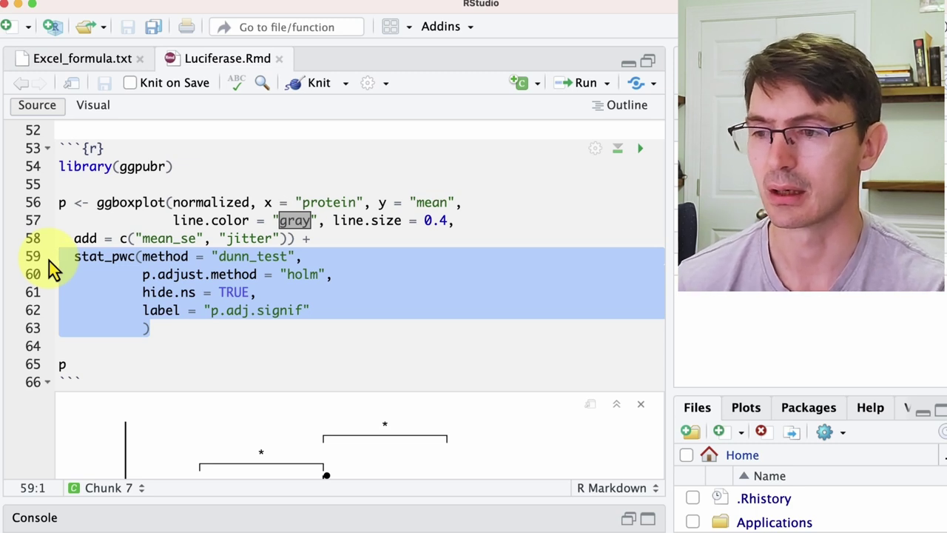
pyautogui.moveTo(175, 166); pyautogui.dragTo(58, 167)
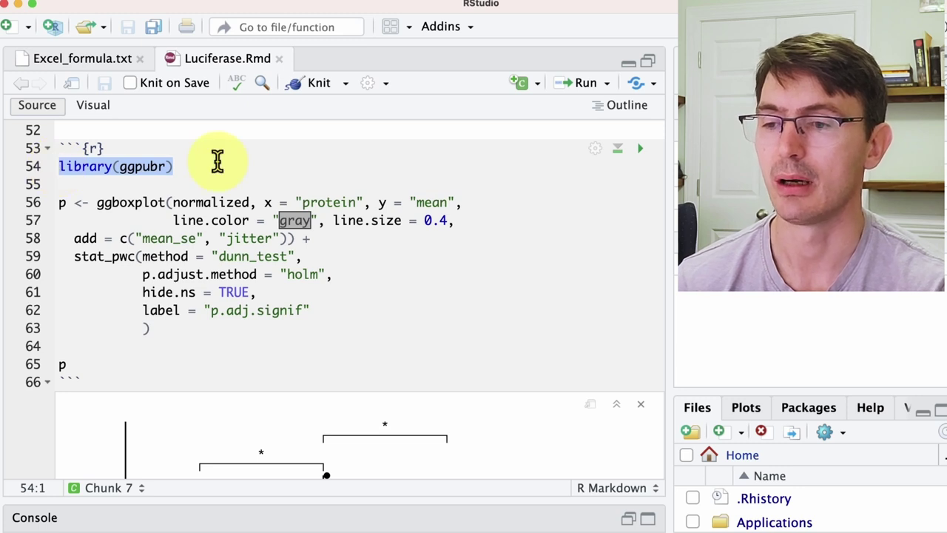
pyautogui.scroll(-3, 290, 365)
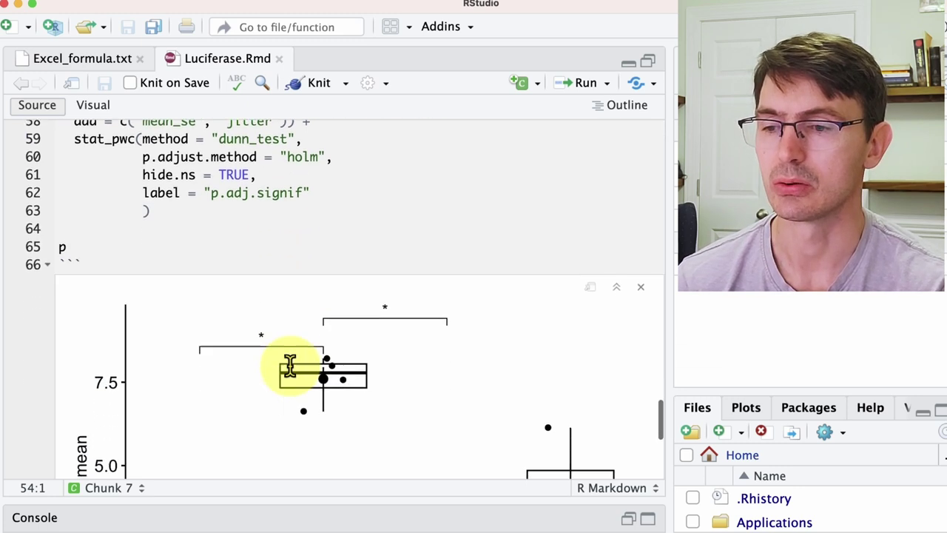
pyautogui.scroll(-4, 289, 366)
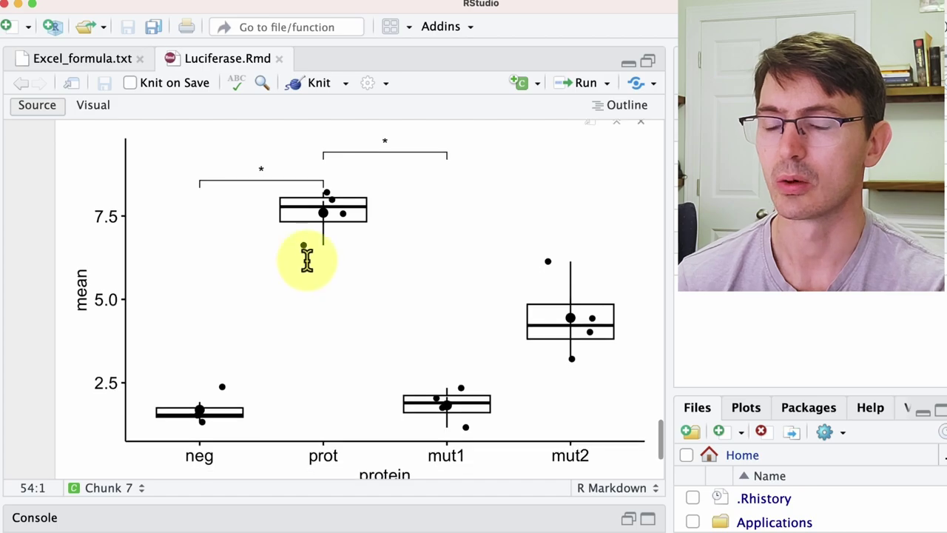